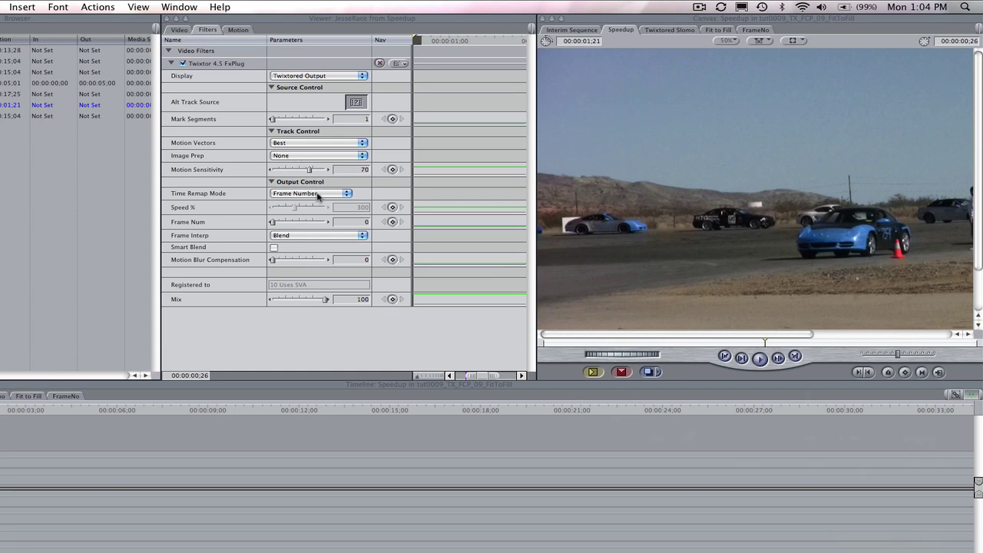
Step: Switch Twixtor's Time Remap Mode to Speed, then back to Frame Number
click(335, 196)
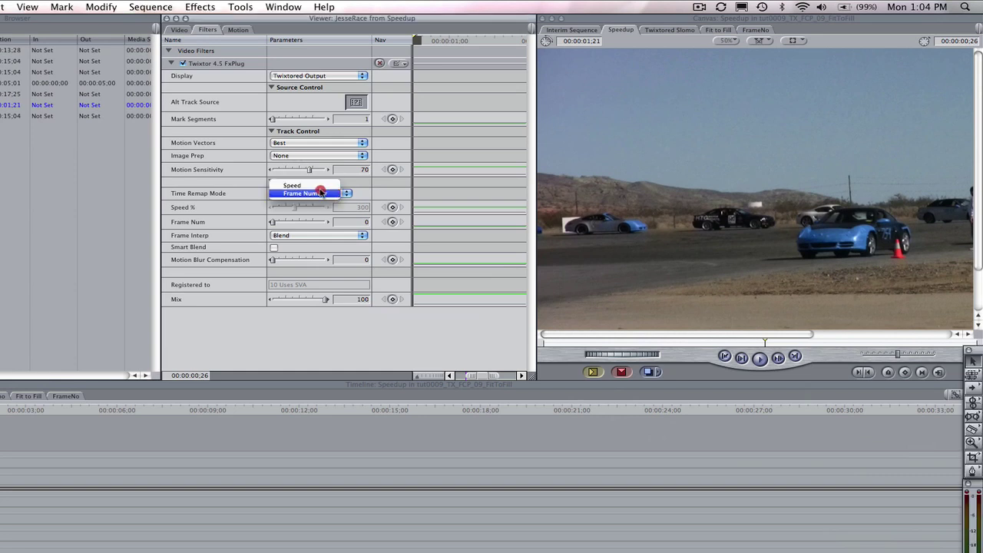
click(329, 192)
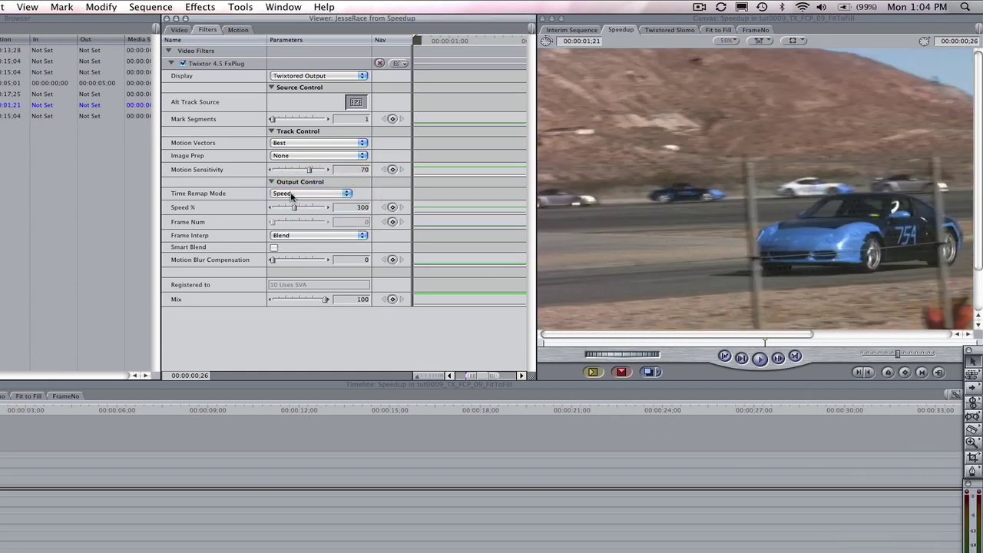
click(335, 194)
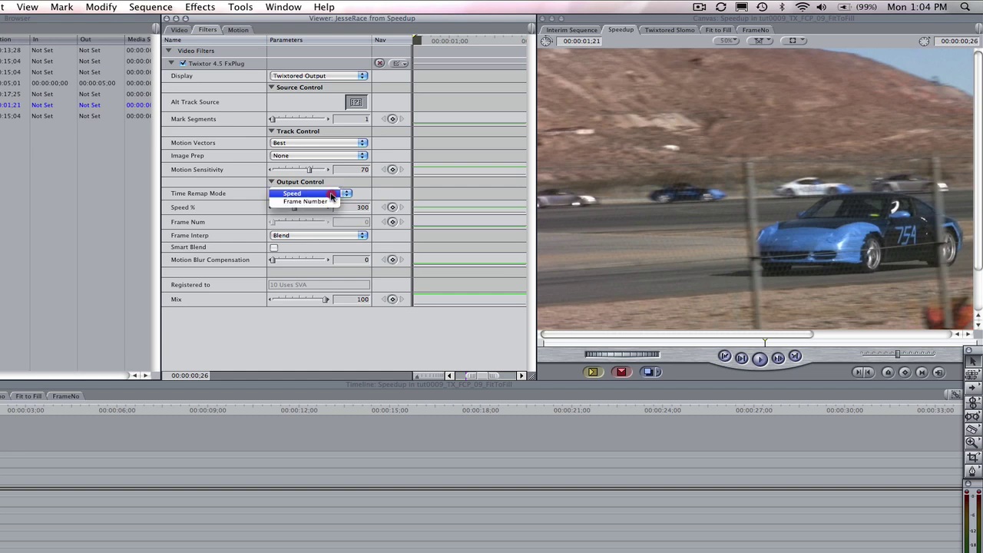
click(304, 202)
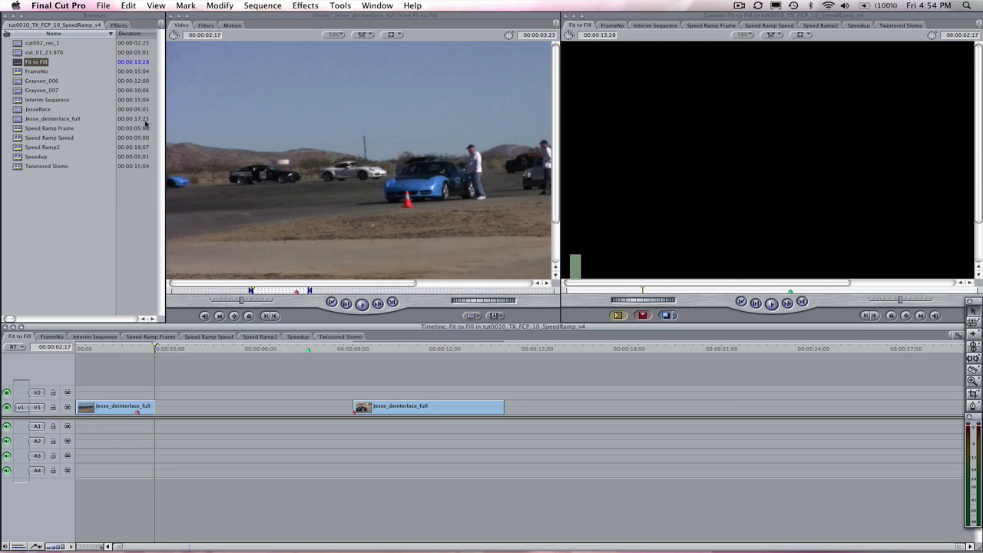
Step: Apply Twixtor 4.5 FxPlug to the first Jesse_deinterlace_full clip and select the timeline's timecode value
click(119, 26)
drag(29, 242, 104, 405)
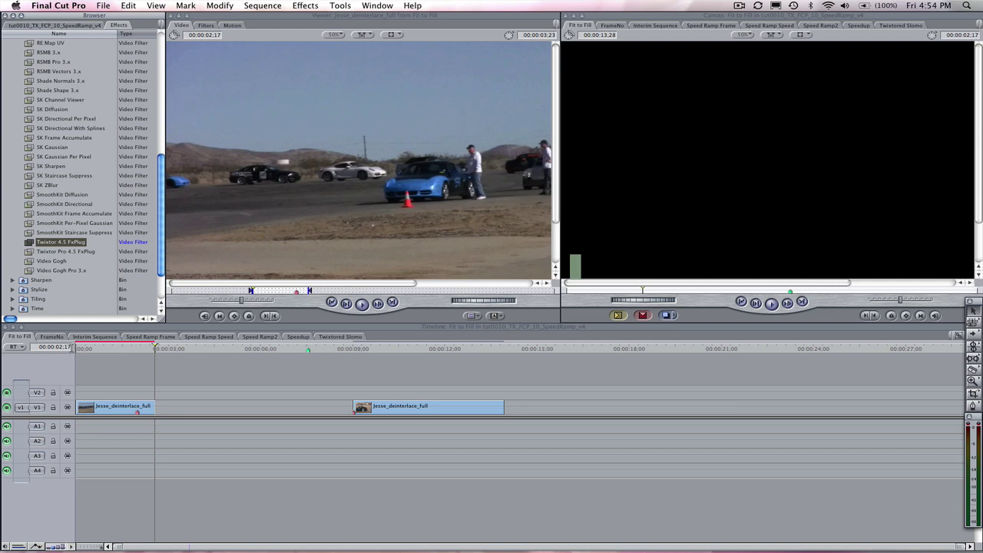
click(67, 347)
click(66, 347)
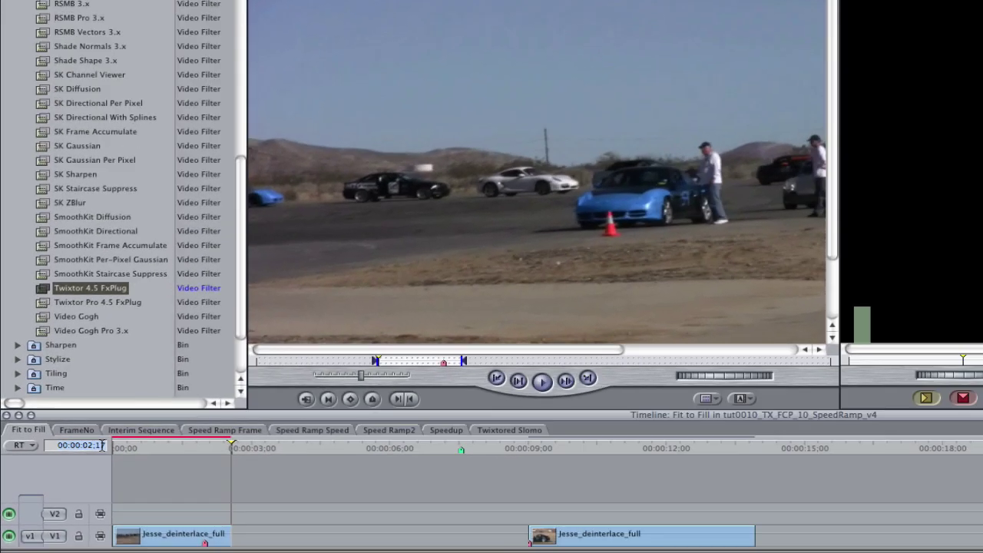
right_click(102, 446)
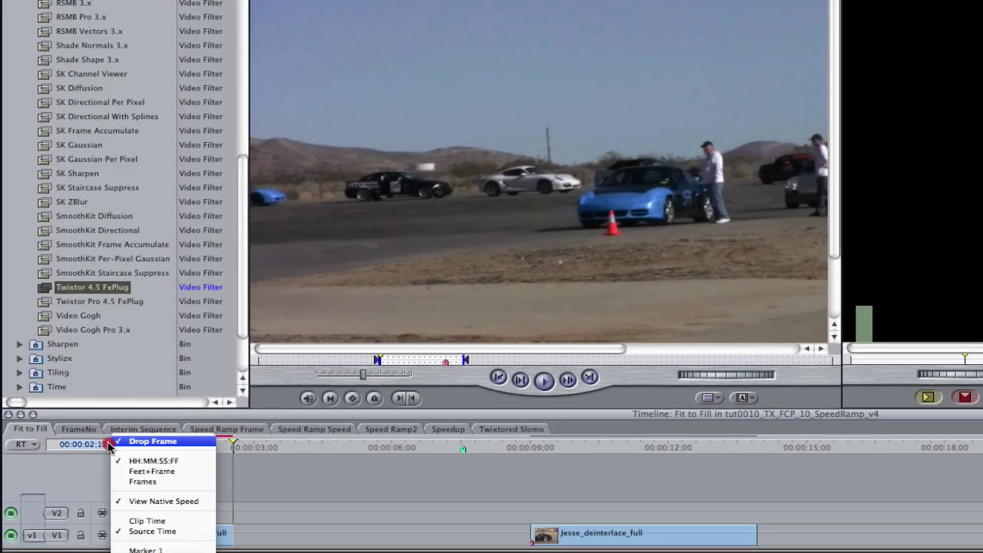
click(142, 482)
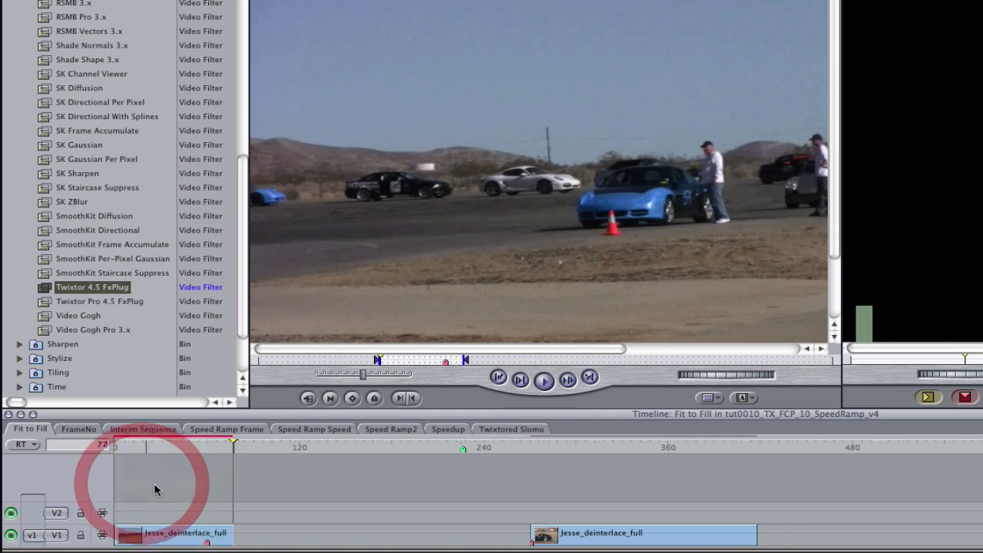
right_click(105, 444)
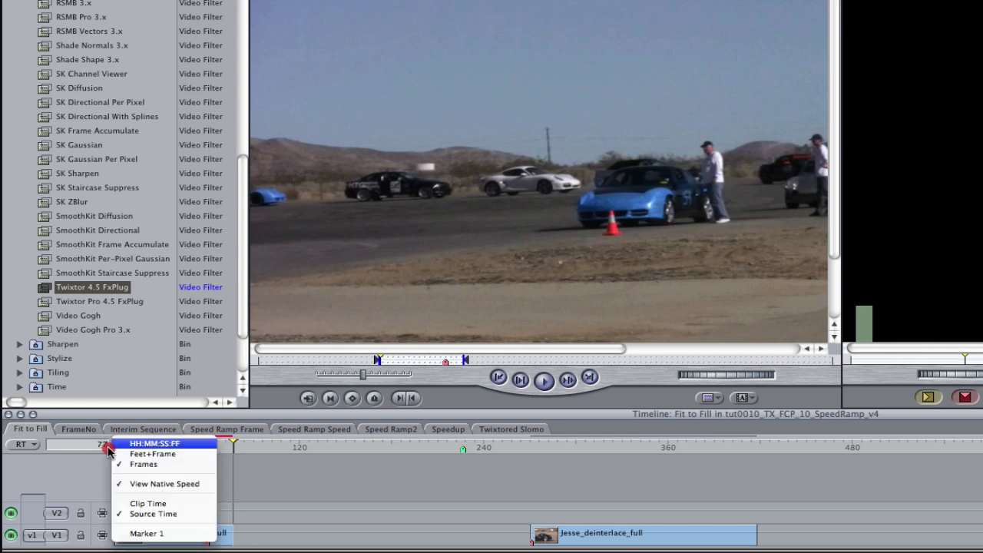
click(132, 446)
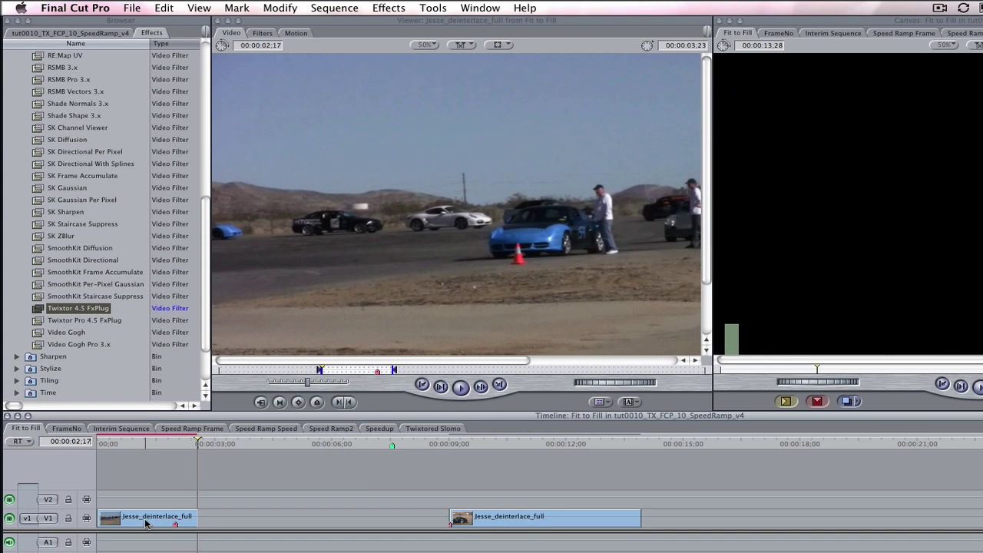
Step: Select the first clip and keyframe Twixtor's Frame Num at 0 at the sequence start
click(170, 537)
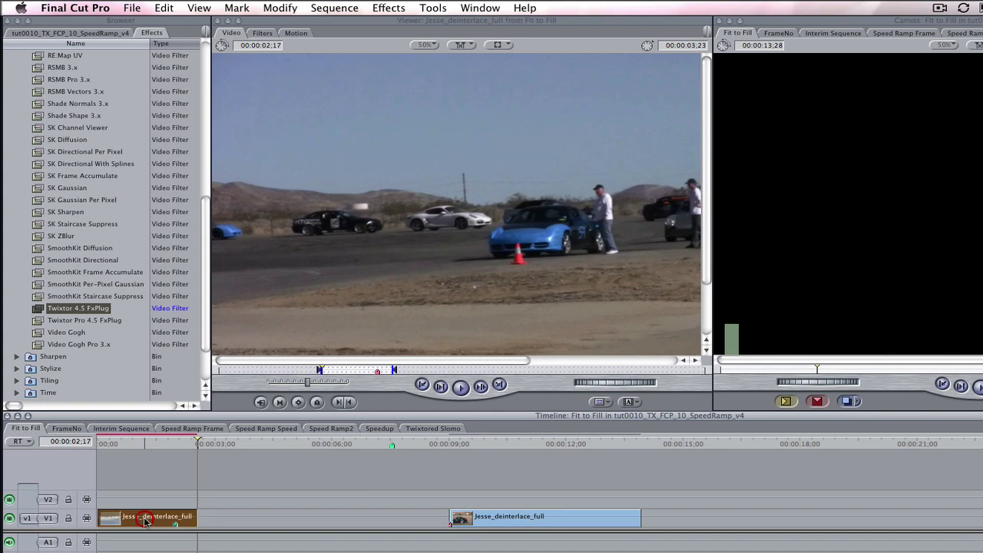
click(261, 34)
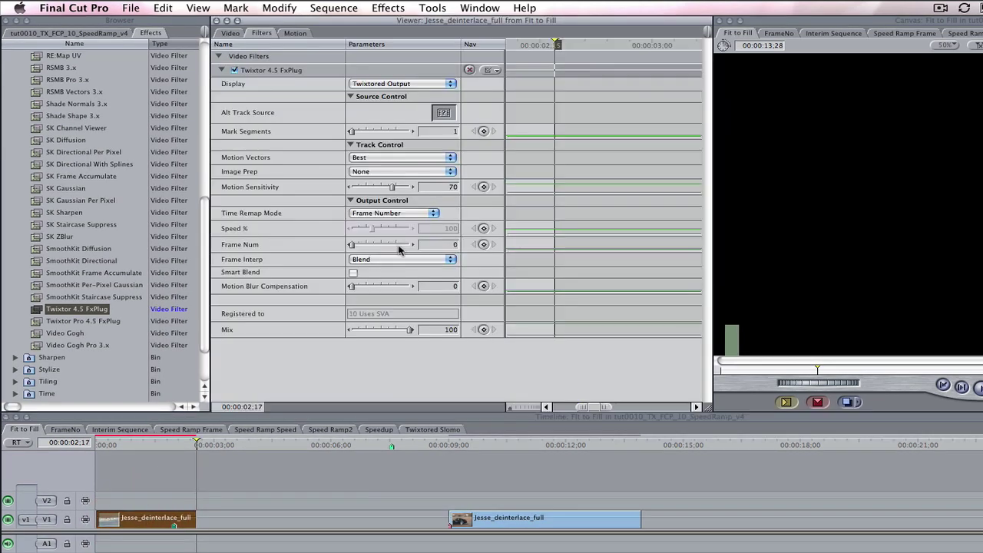
drag(196, 444, 86, 434)
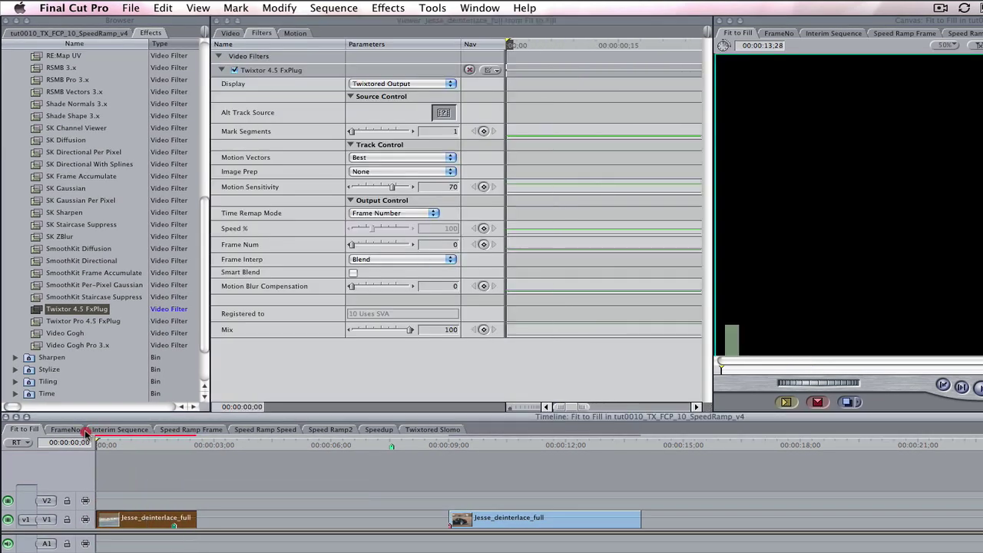
click(455, 244)
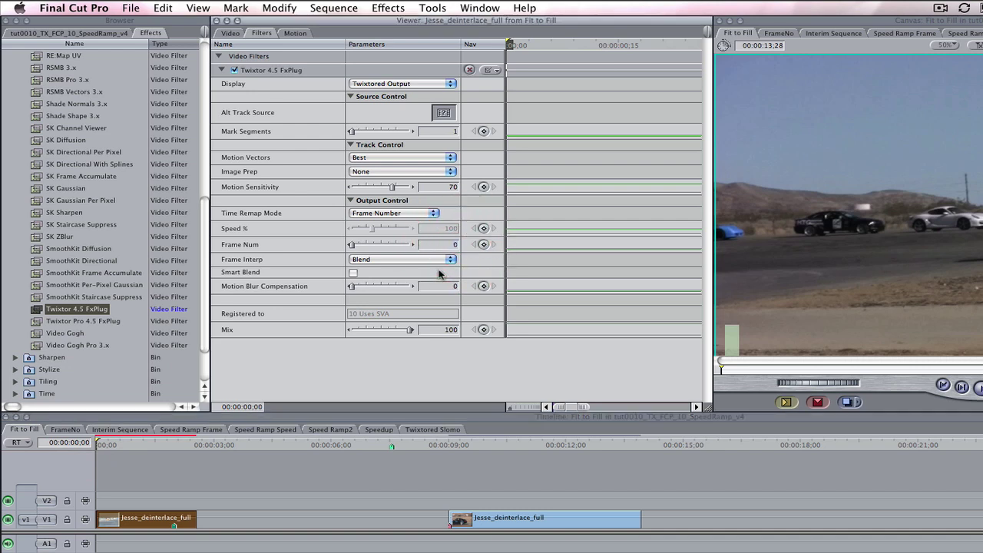
click(483, 244)
Step: Keyframe Frame Num to 77 at 00:00:02:00
drag(98, 444, 174, 457)
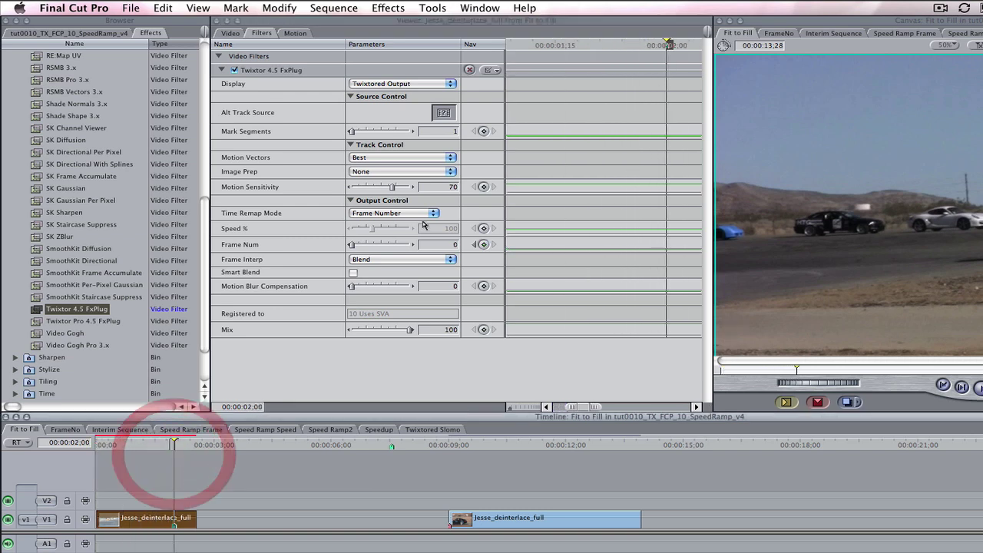
click(434, 245)
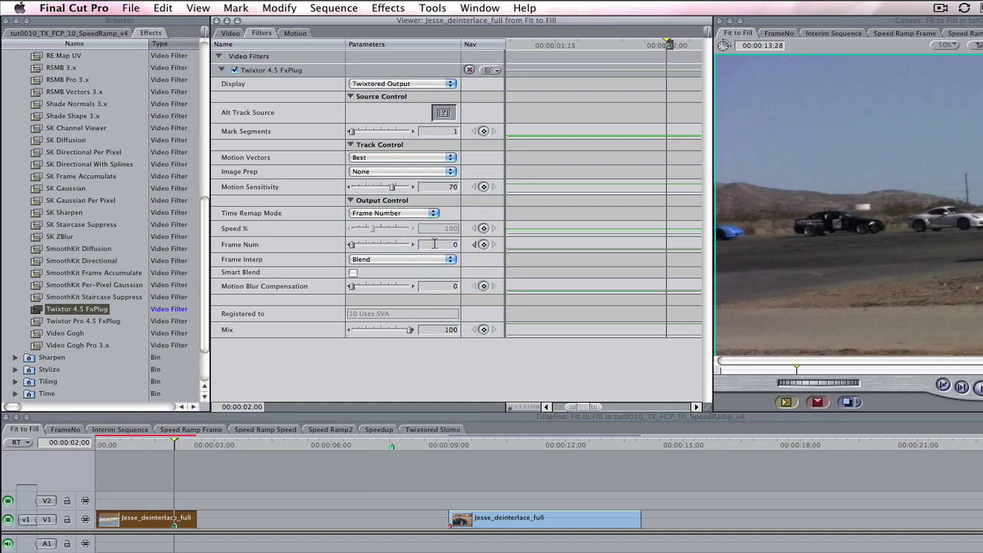
text(77)
key(Return)
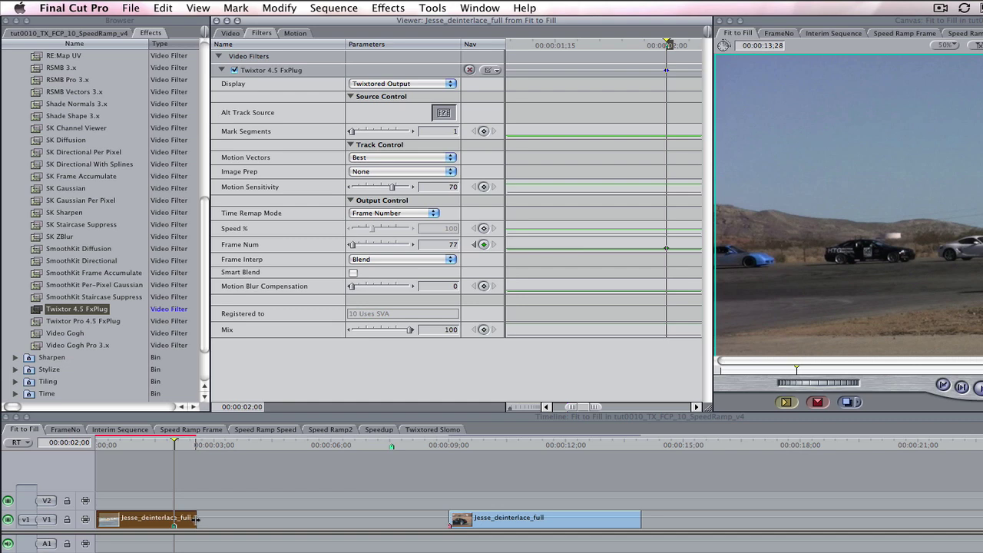
Step: Trim the first clip to end at two seconds and lay Interim Sequence on V2 over the gap
drag(196, 520, 176, 520)
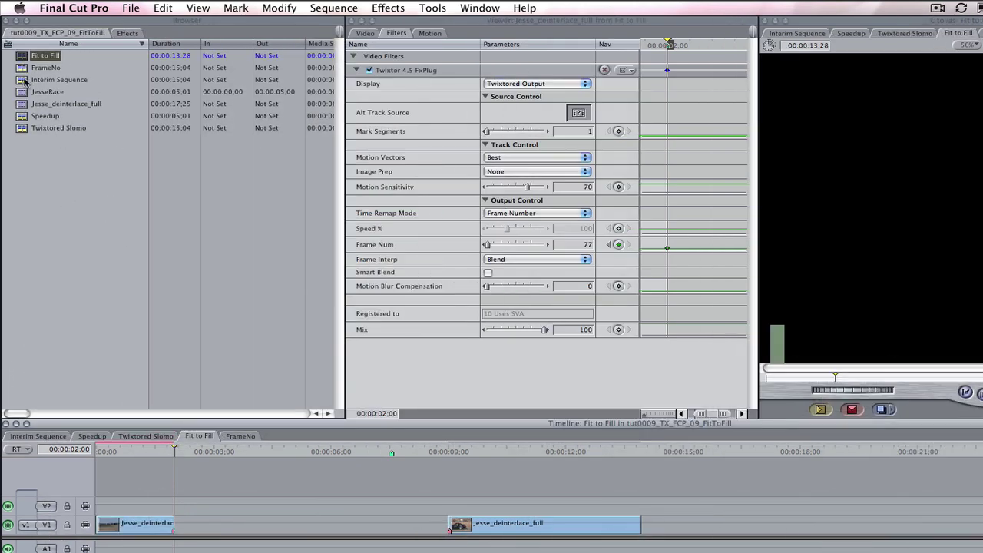
drag(25, 81, 189, 504)
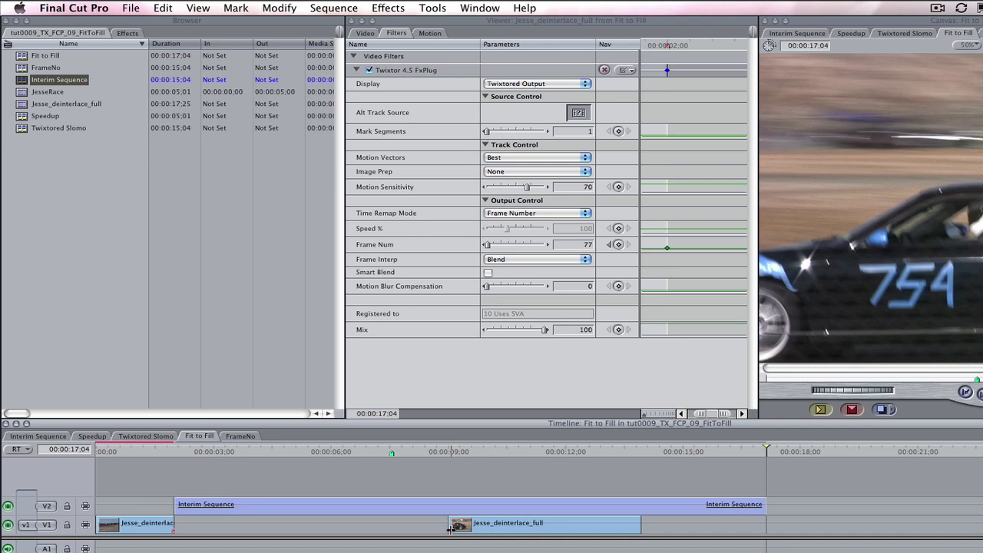
click(452, 453)
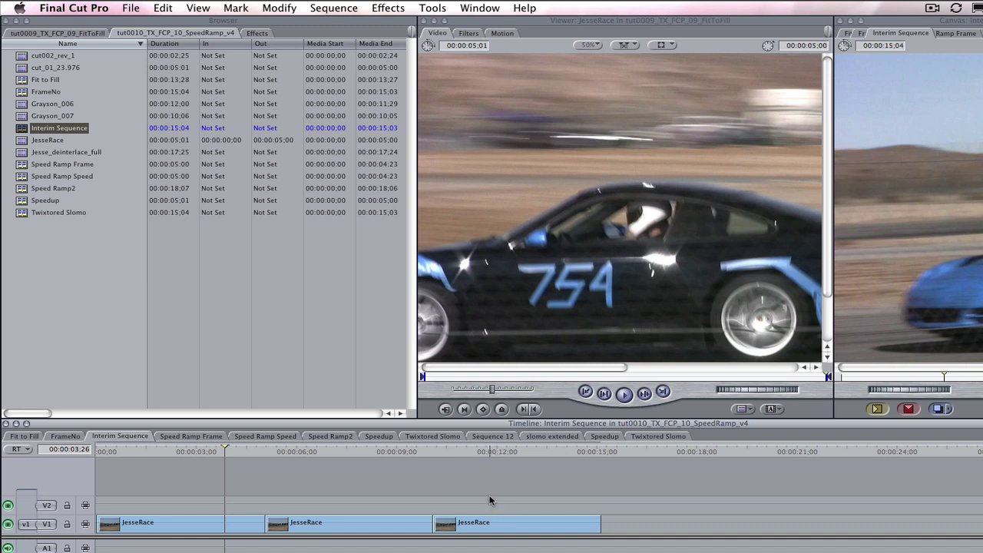
Step: Switch the Interim Sequence's time display to frame counts
click(258, 34)
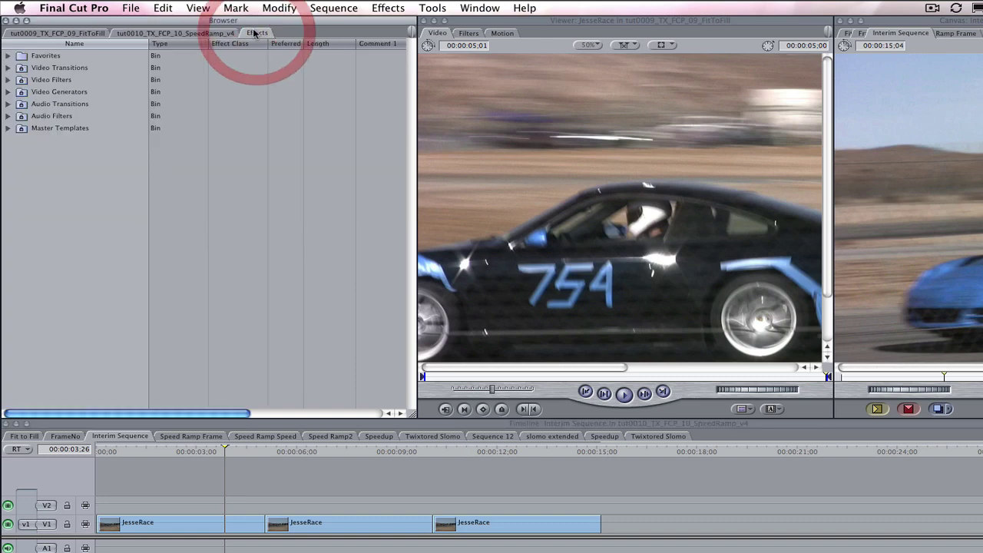
click(66, 35)
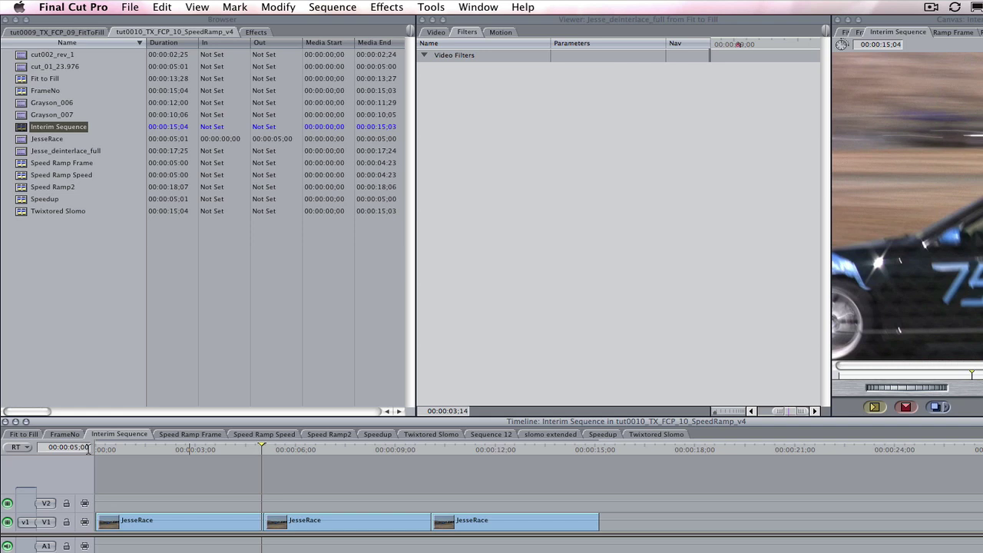
click(87, 448)
right_click(93, 450)
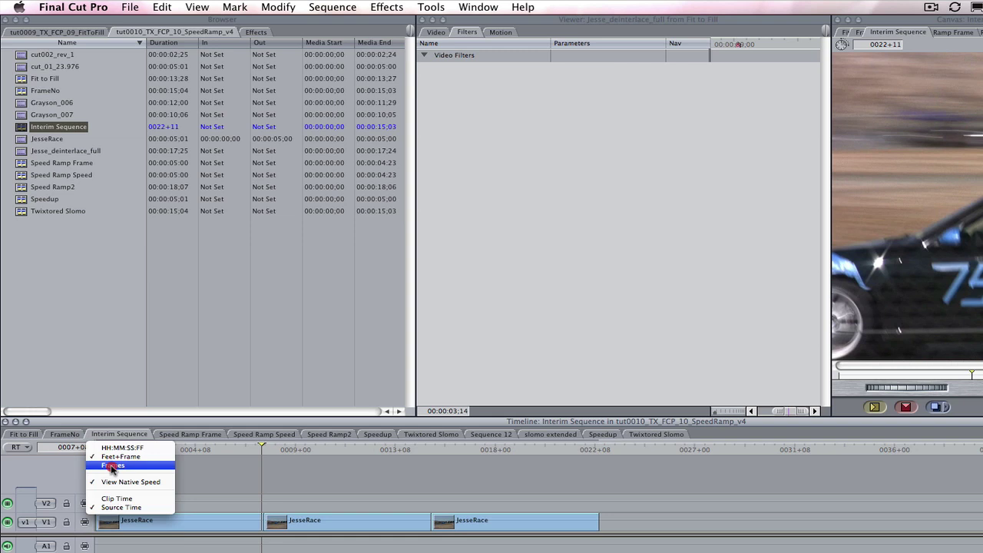
click(116, 480)
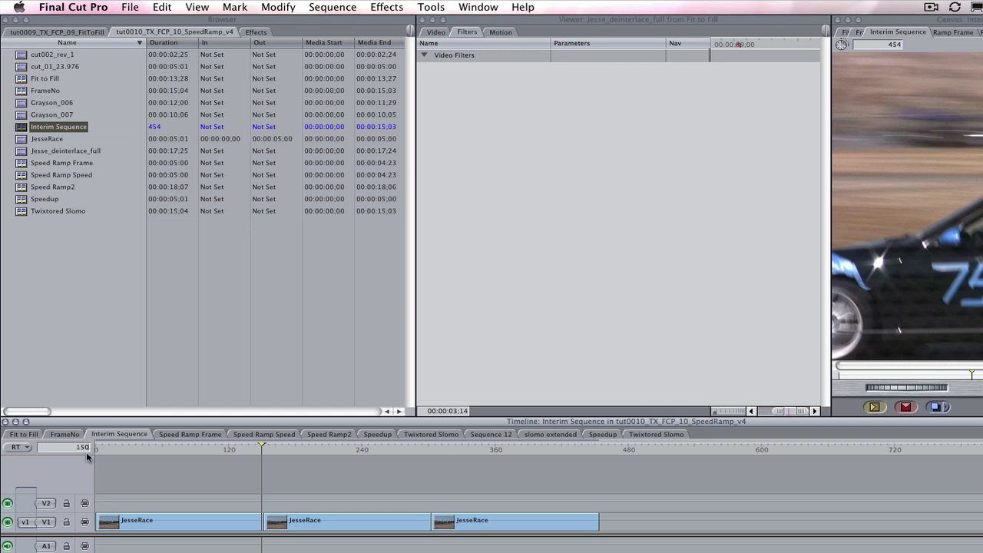
Step: Locate the first clip's end, restore timecode display, and step to 00:00:05;02
drag(262, 447, 82, 464)
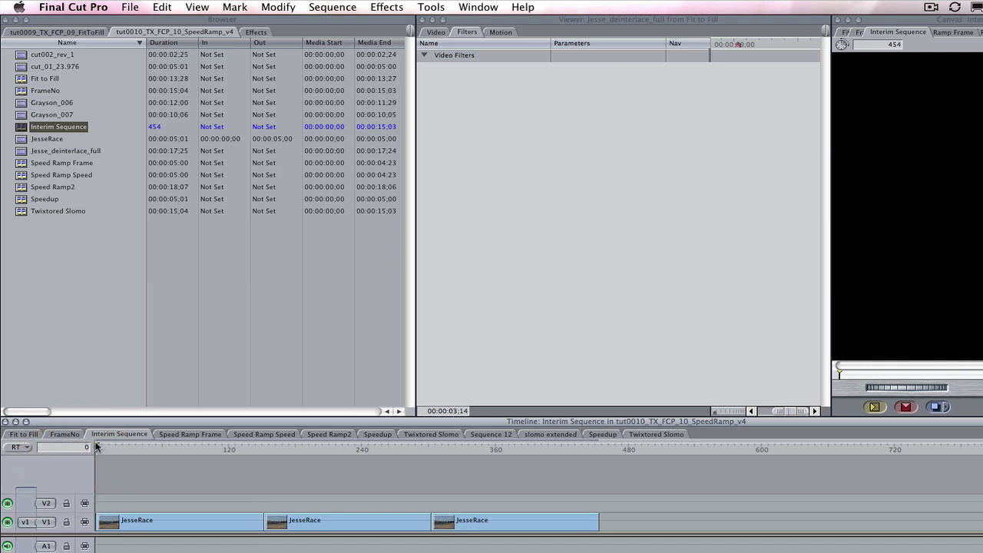
drag(96, 447, 262, 474)
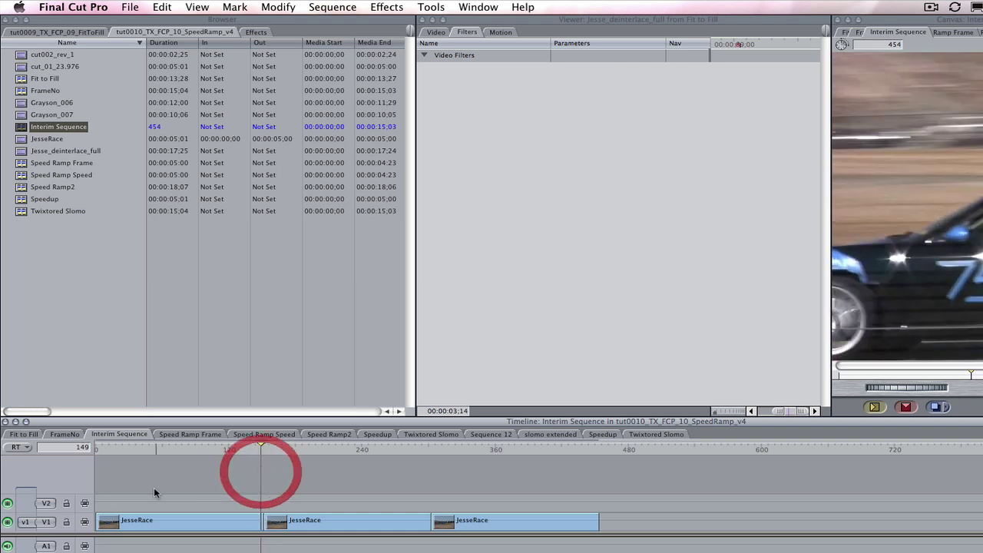
click(87, 447)
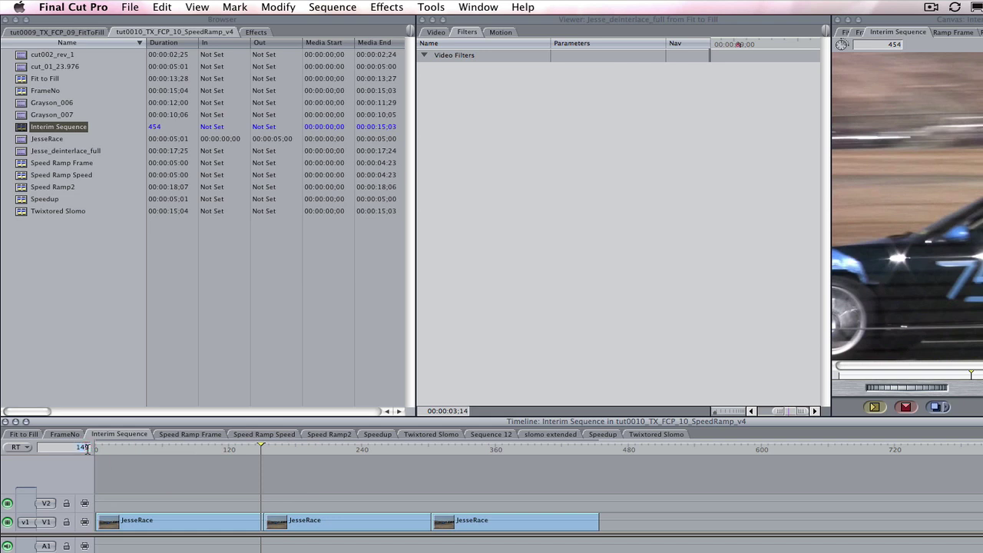
right_click(87, 447)
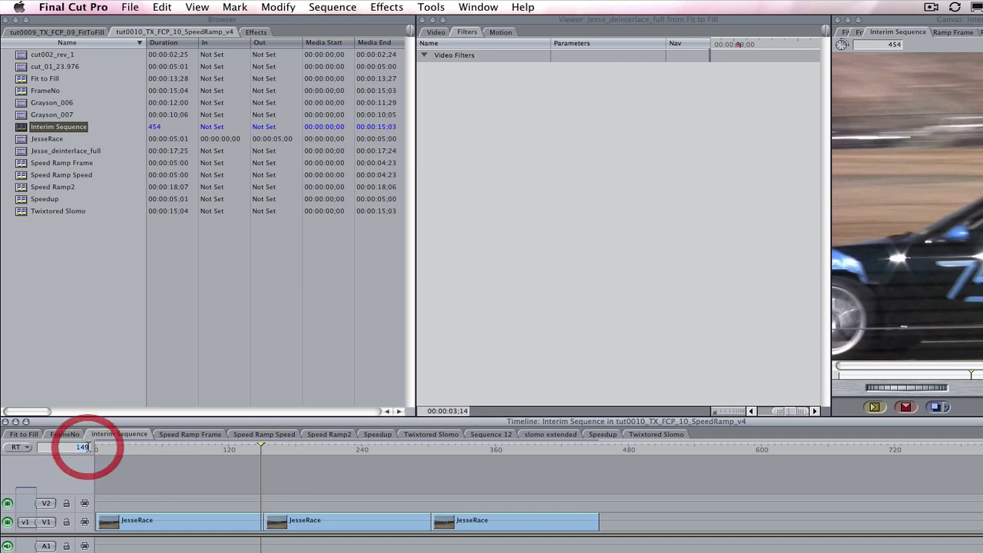
click(109, 444)
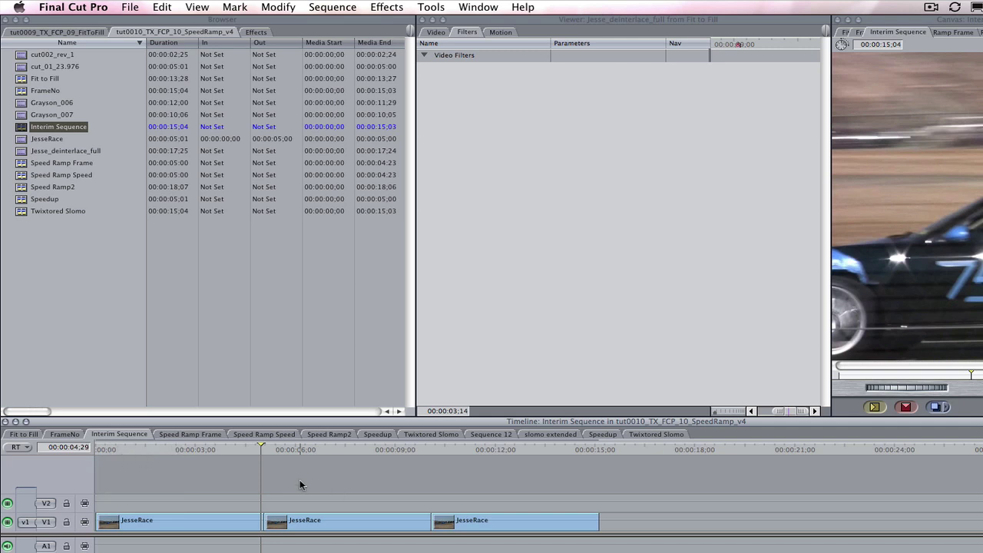
click(264, 446)
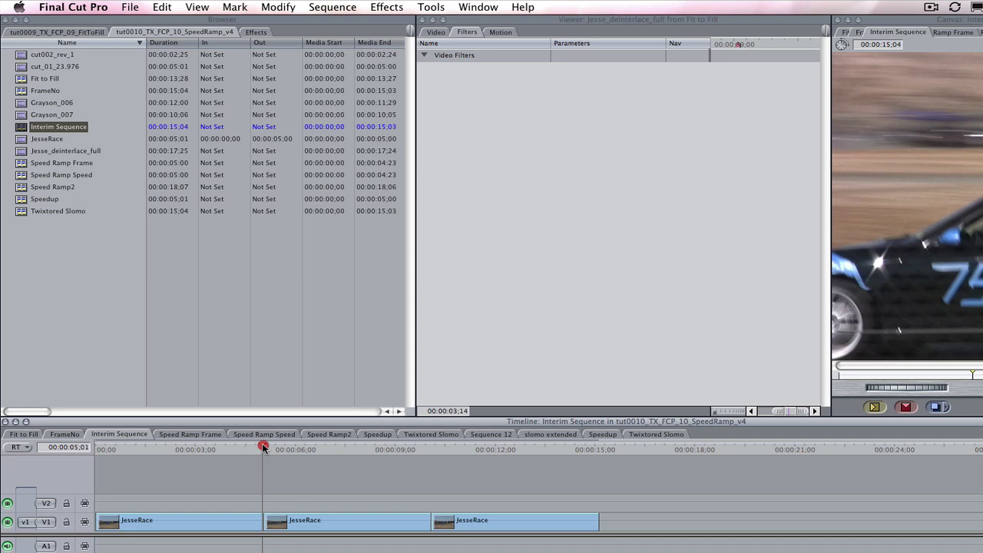
click(264, 446)
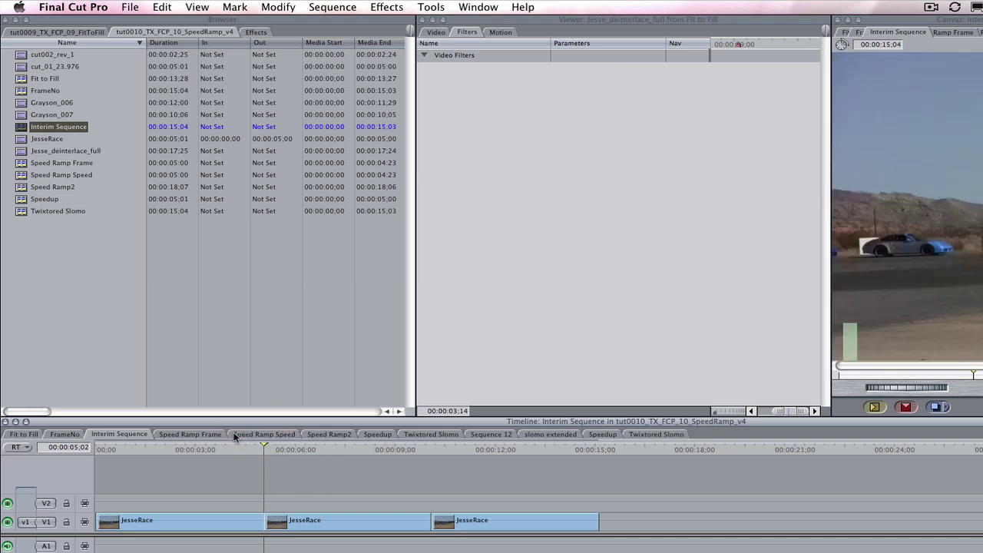
Step: Place Interim Sequence on V2 in the Fit to Fill timeline, aligned with the gap's start
click(23, 434)
drag(58, 126, 180, 504)
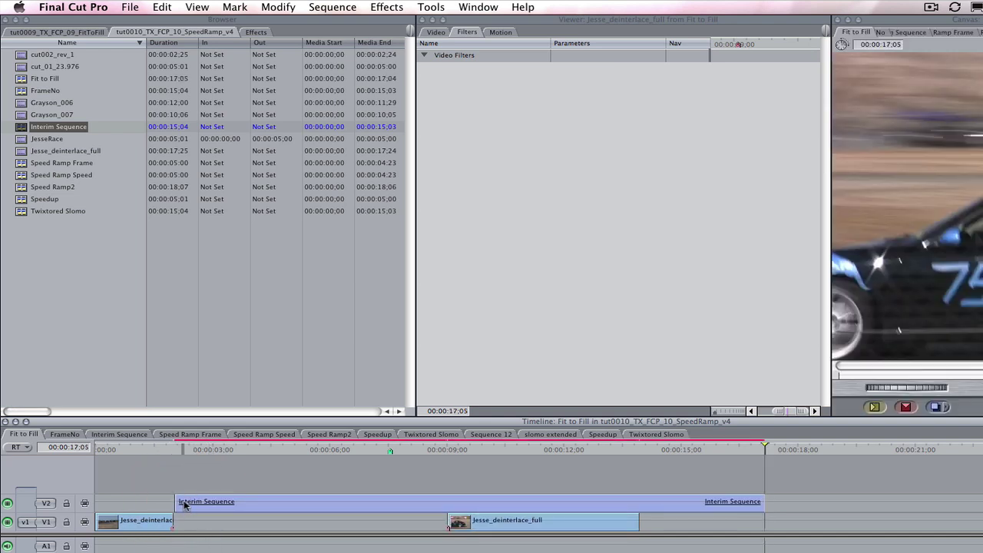
drag(183, 501, 182, 497)
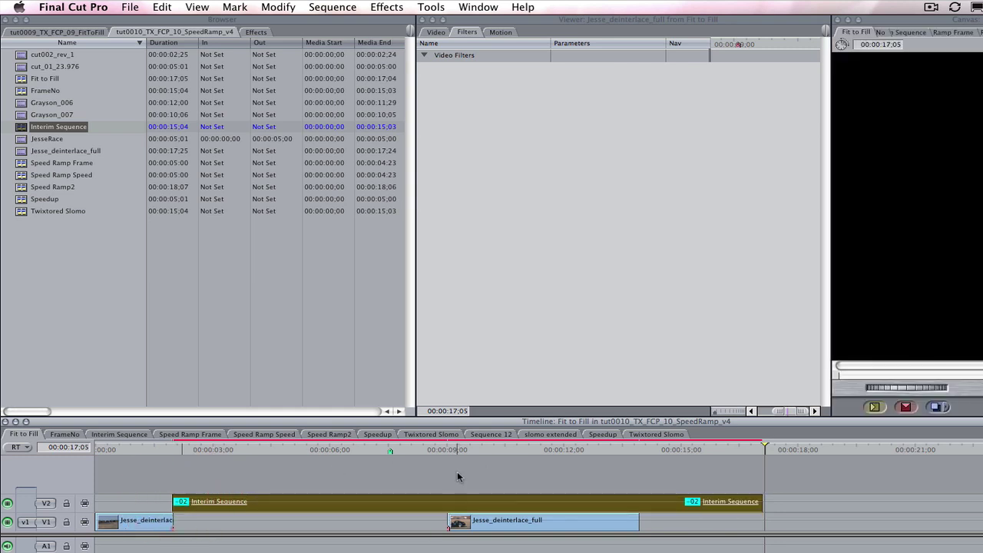
Step: Cut it at 00:00:09:01, delete the excess piece, and move it into the V1 gap
click(448, 451)
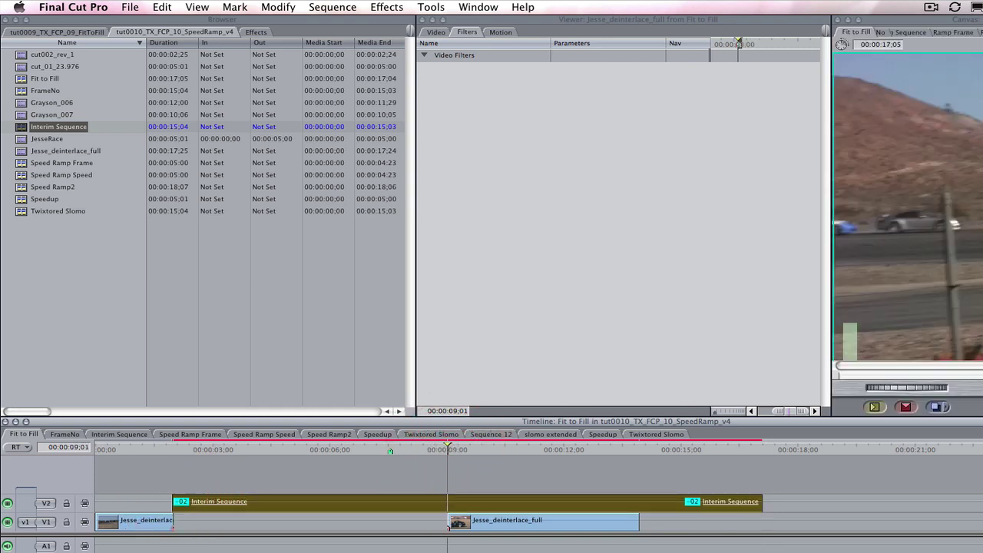
click(450, 500)
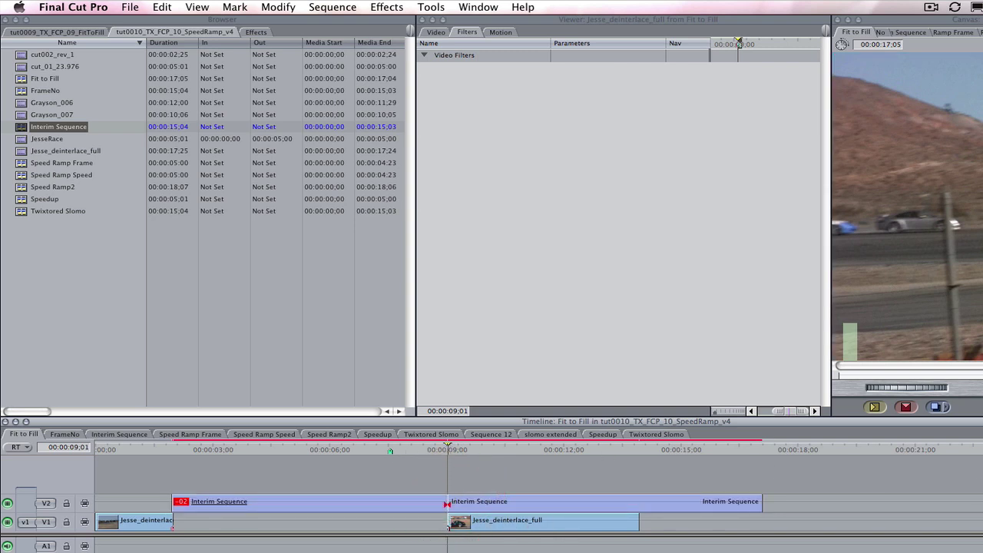
click(622, 511)
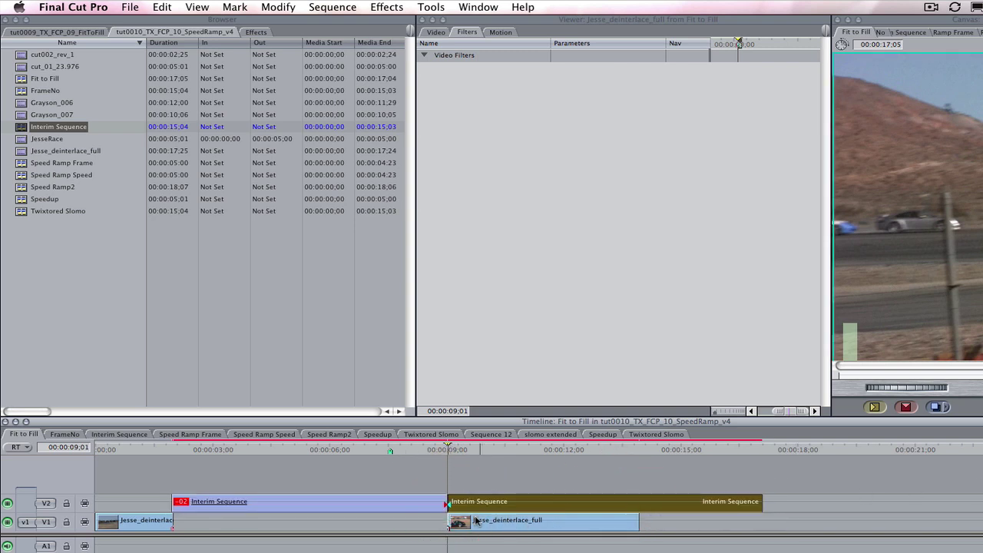
key(Delete)
drag(332, 512, 330, 520)
click(255, 32)
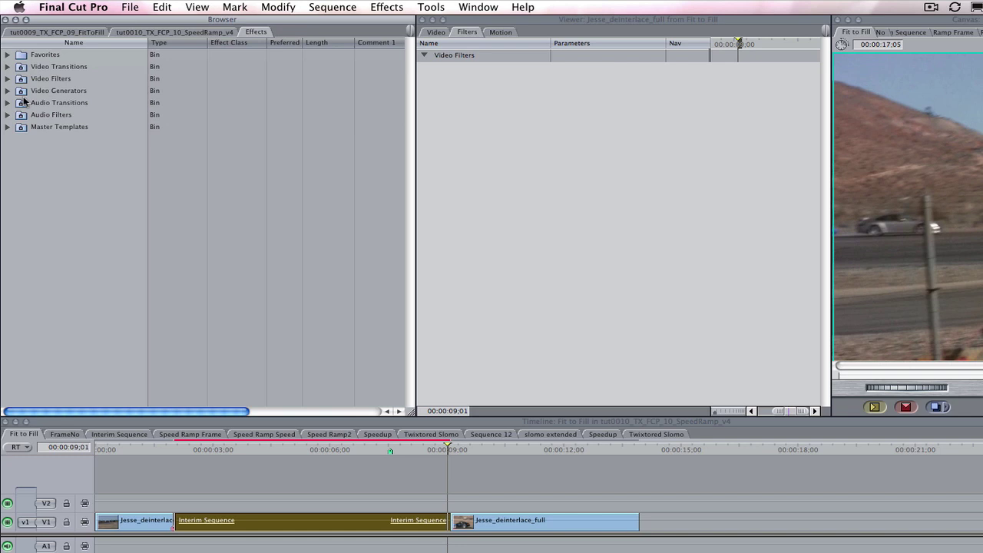
Step: Drop Twixtor 4.5 FxPlug from RE:Vision Plug-ins onto the Interim Sequence clip and show its parameters
click(8, 82)
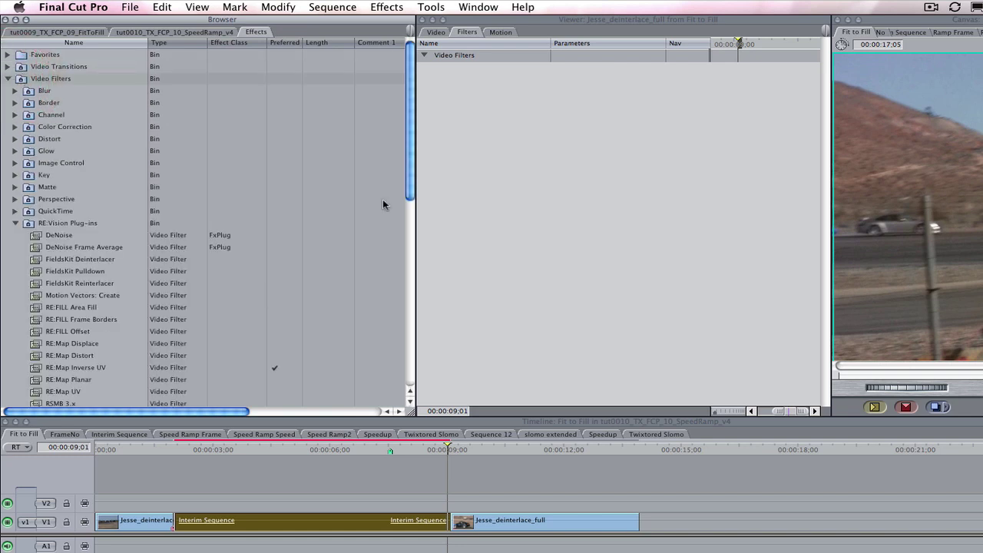
drag(413, 119, 420, 281)
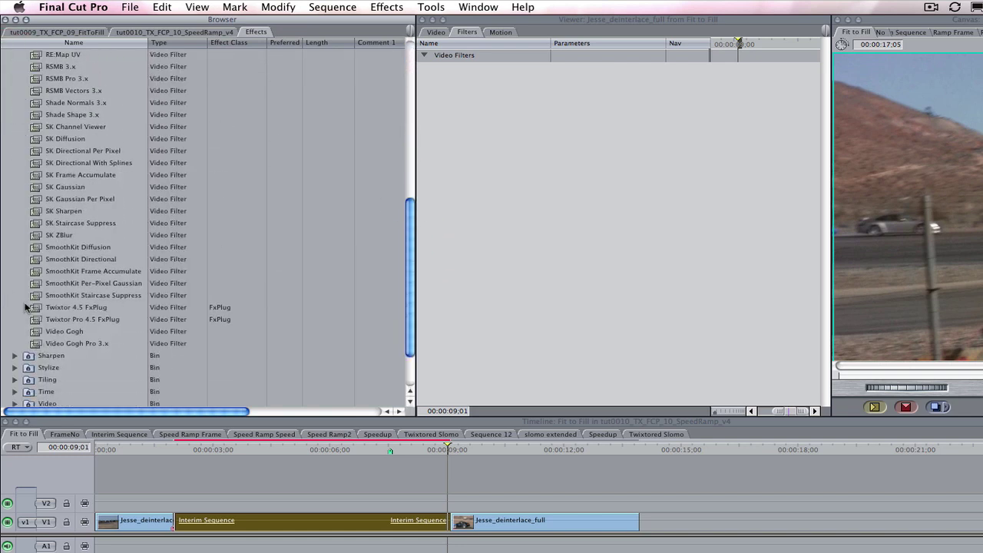
drag(36, 308, 307, 520)
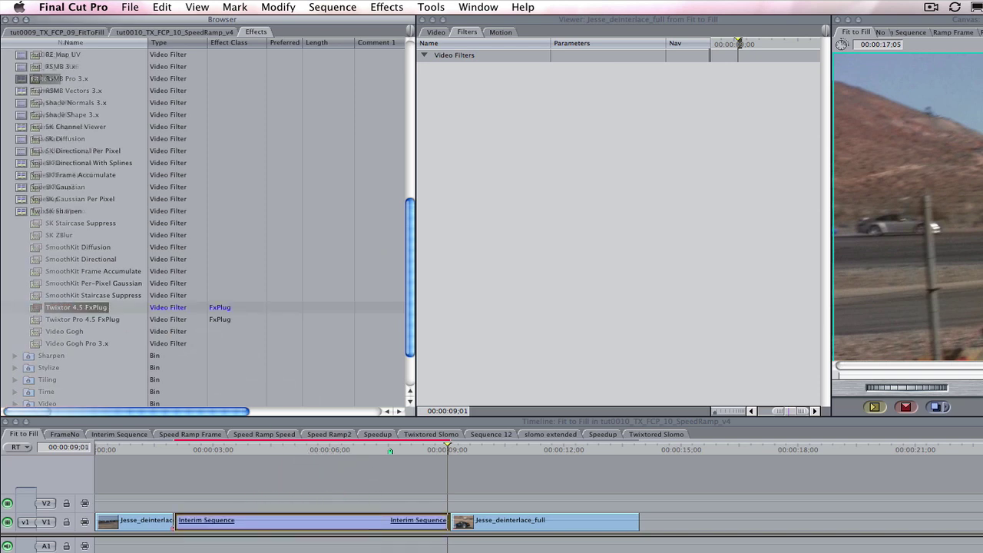
double_click(307, 520)
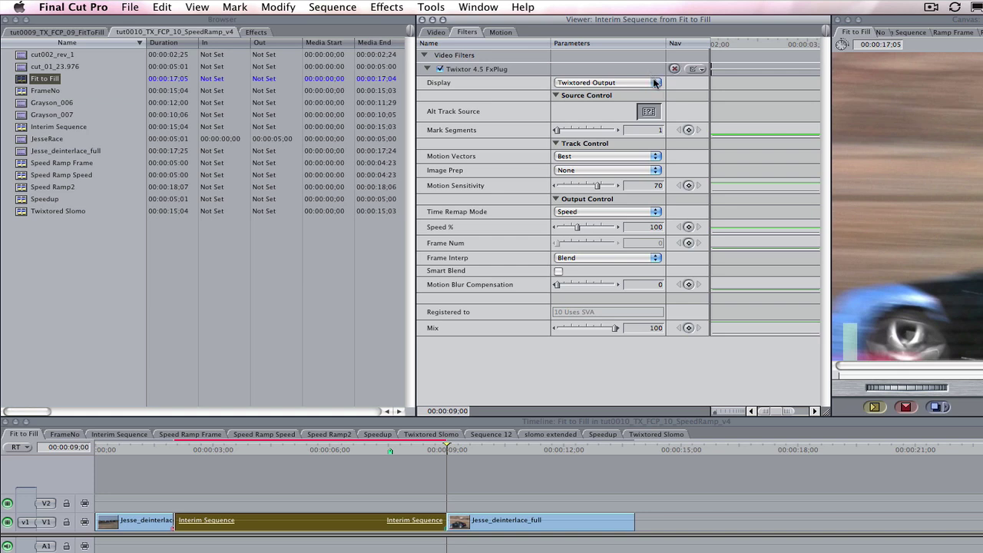
Step: Keep Twixtored Output display, set Time Remap Mode to Frame Number, and keyframe Frame Num 0 at 00:00:02:01
click(648, 84)
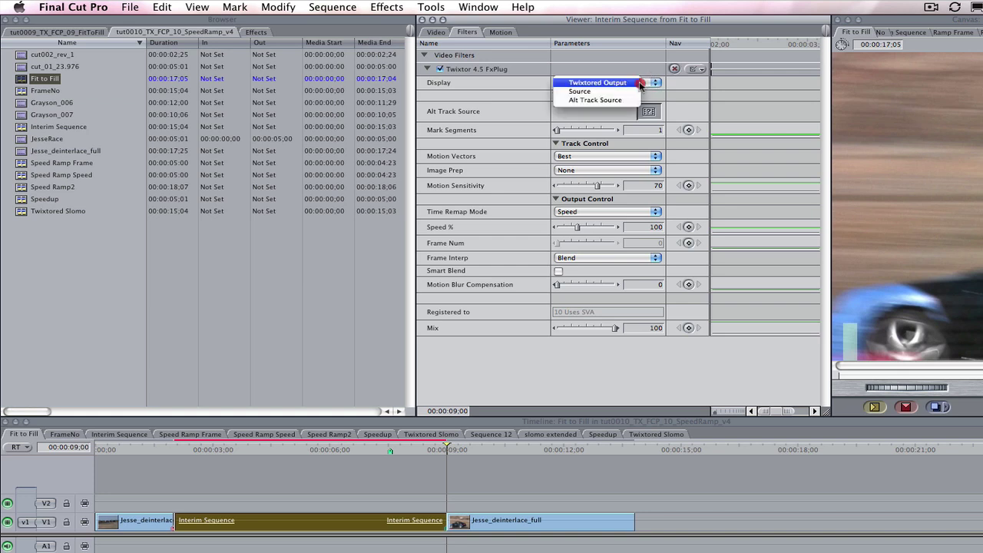
click(640, 83)
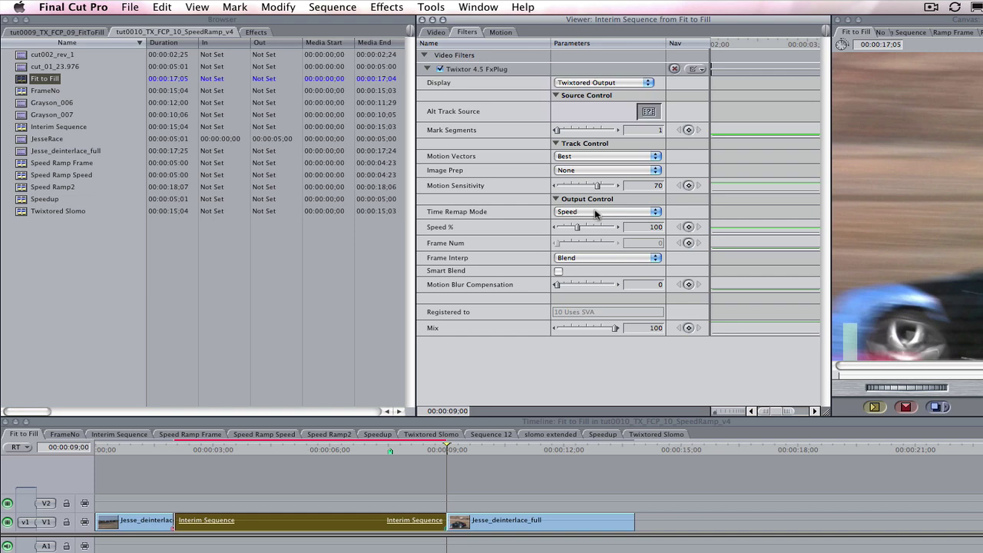
drag(596, 213, 634, 235)
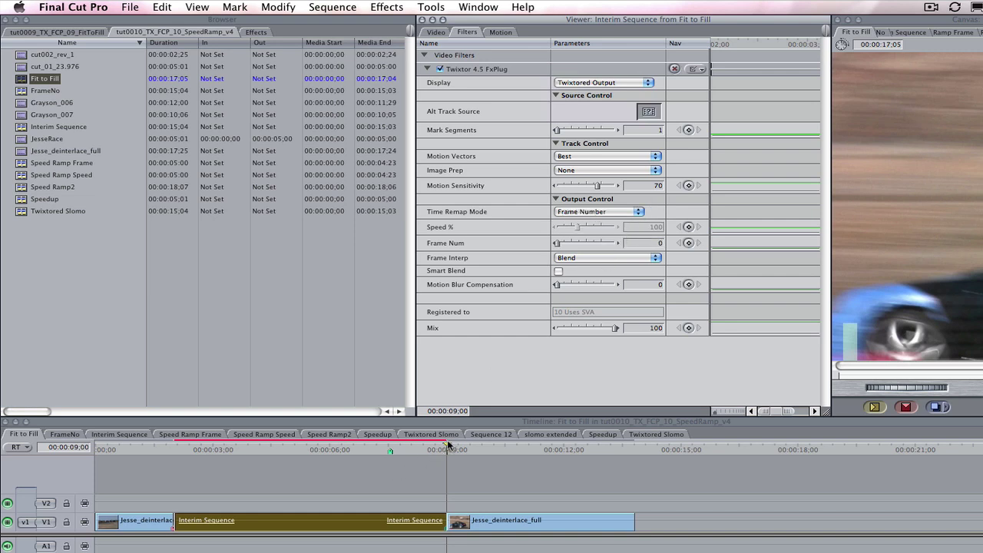
drag(447, 448, 175, 488)
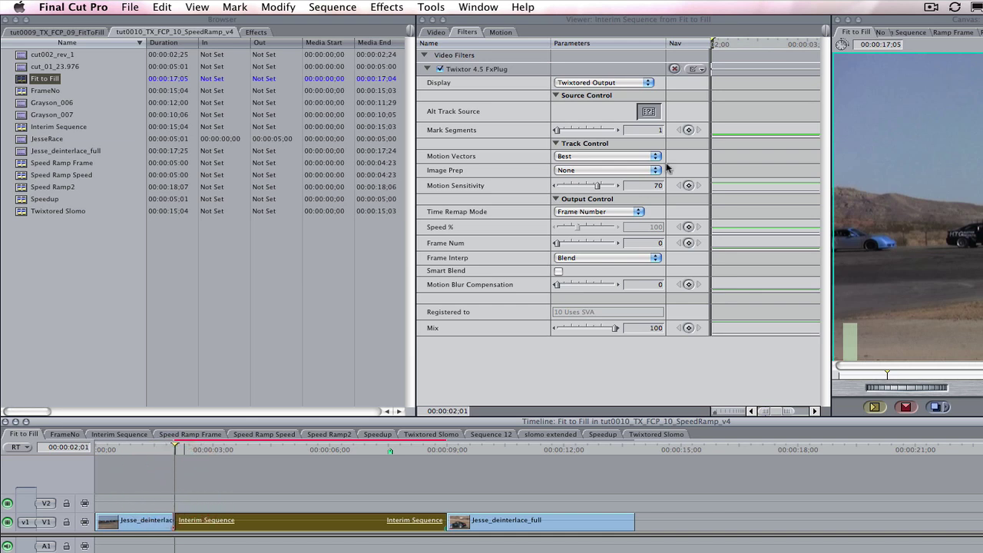
click(655, 243)
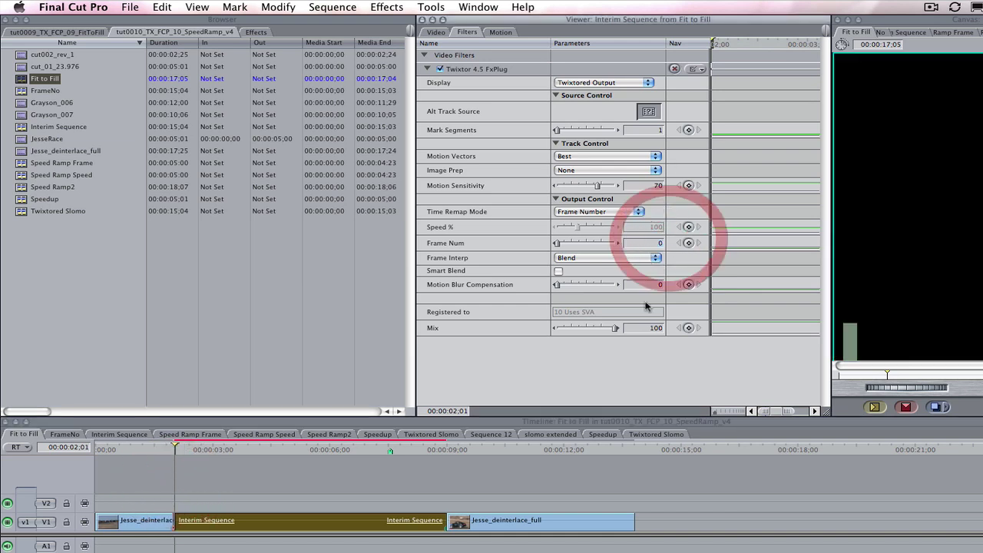
click(689, 242)
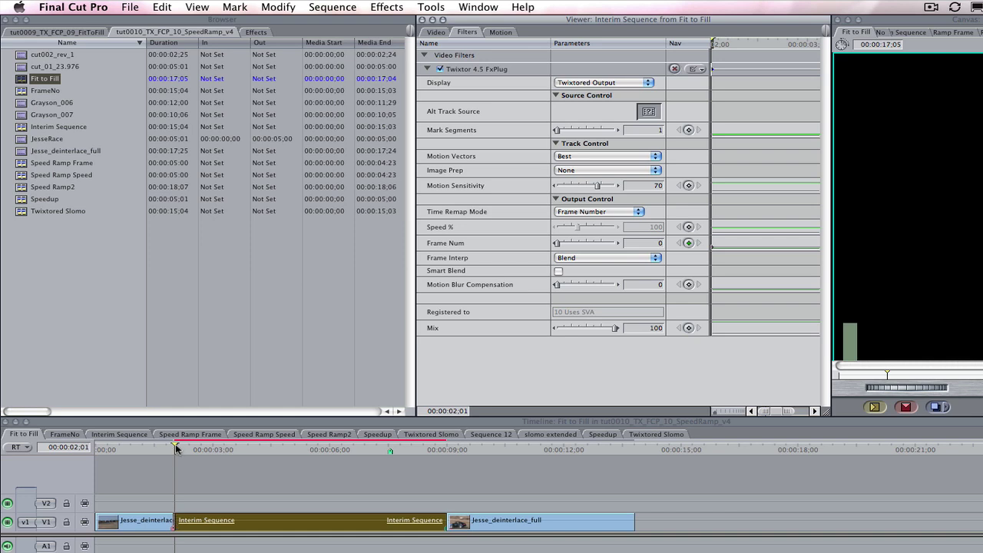
Step: Keyframe Frame Num to 150 at the clip's end, 00:00:09:00
drag(176, 450, 449, 479)
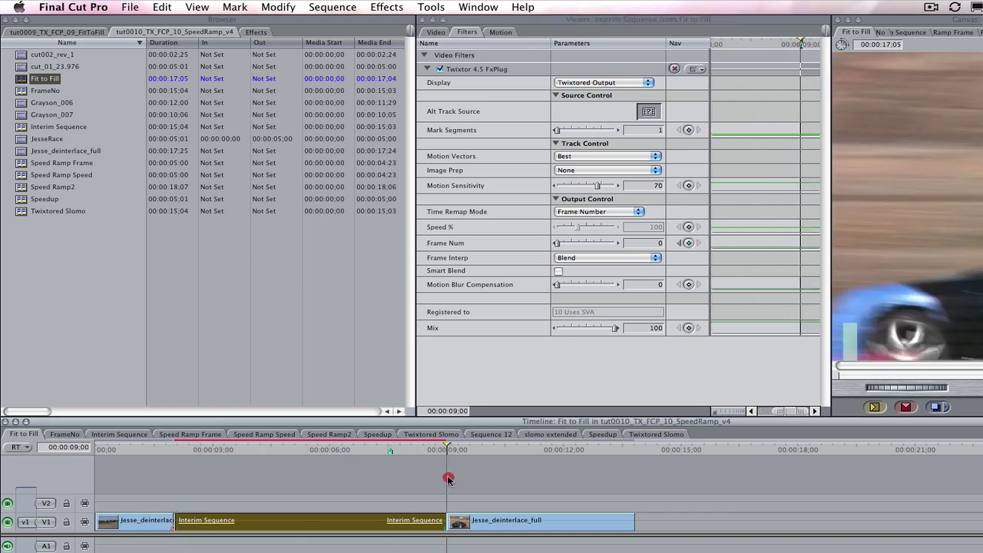
click(658, 241)
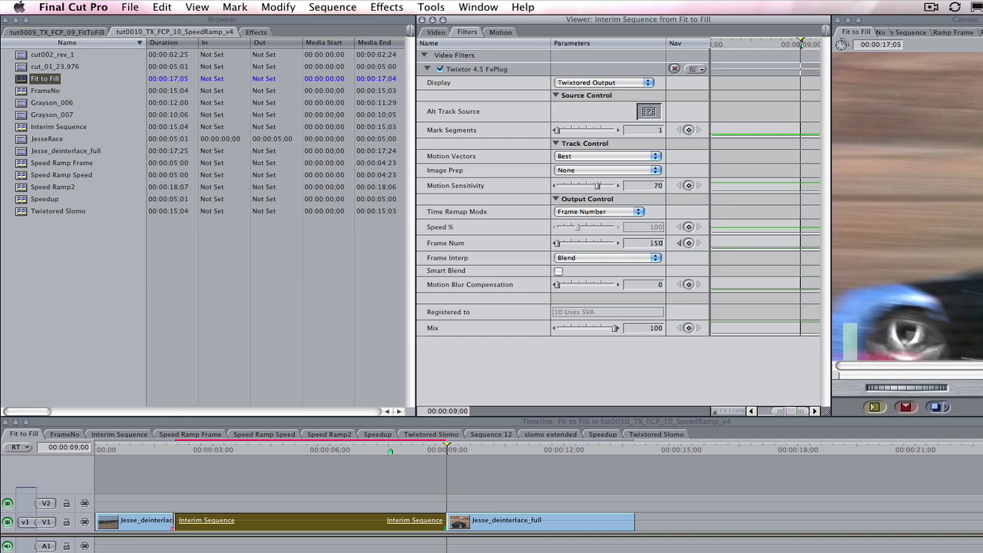
key(Return)
Step: Render both video and audio via Sequence > Render All > Both
click(327, 7)
mouse_move(333, 36)
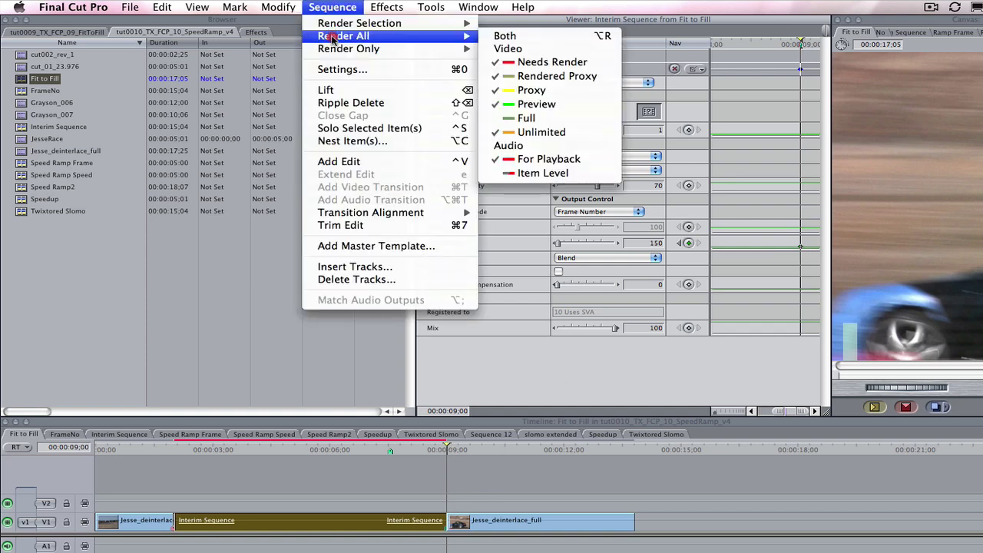
click(540, 39)
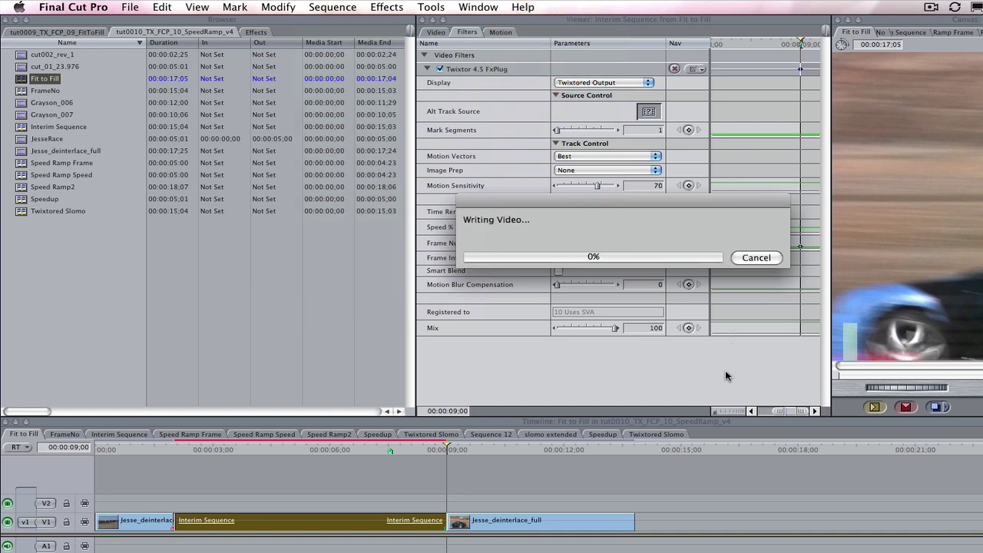